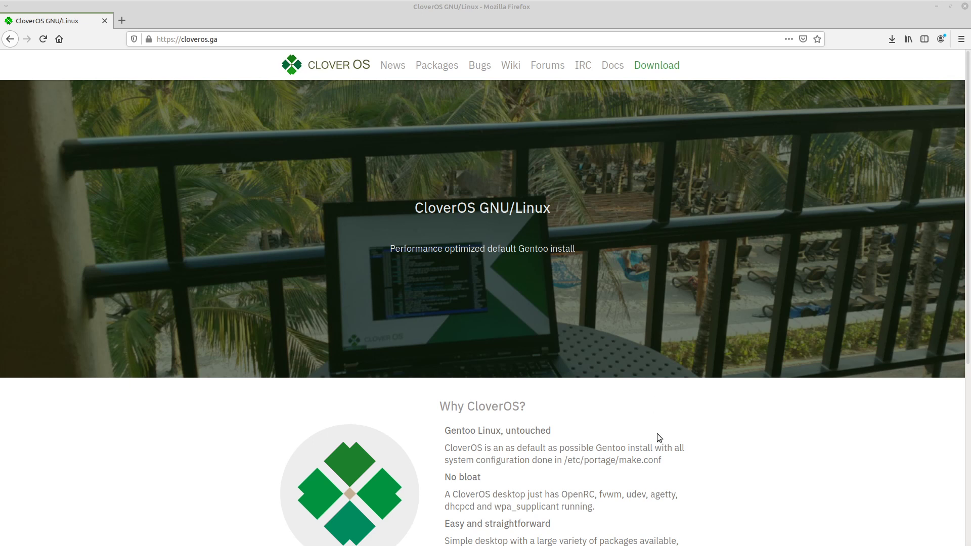
Read the Why CloverOS? section on the CloverOS homepage
scroll(587, 423, "down", 3)
scroll(592, 422, "down", 6)
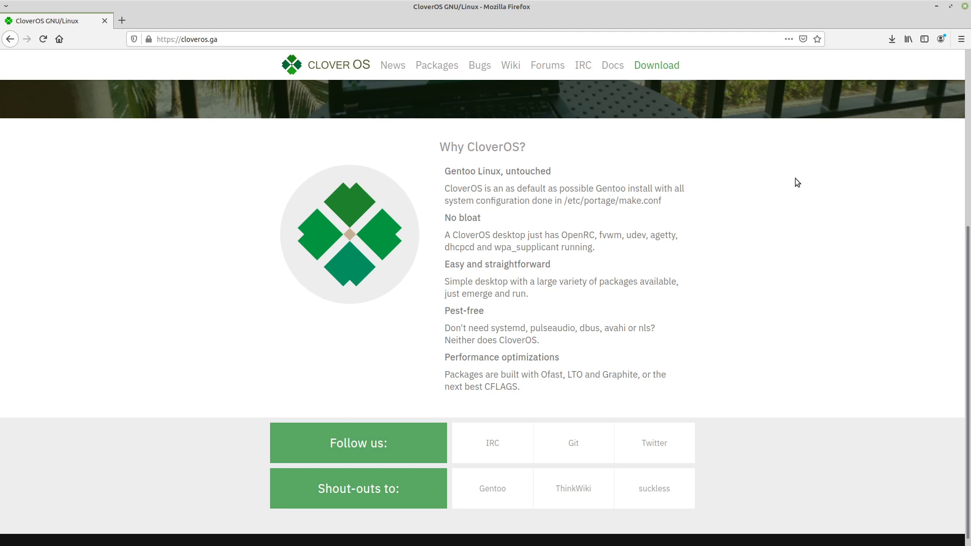
mouse_move(671, 69)
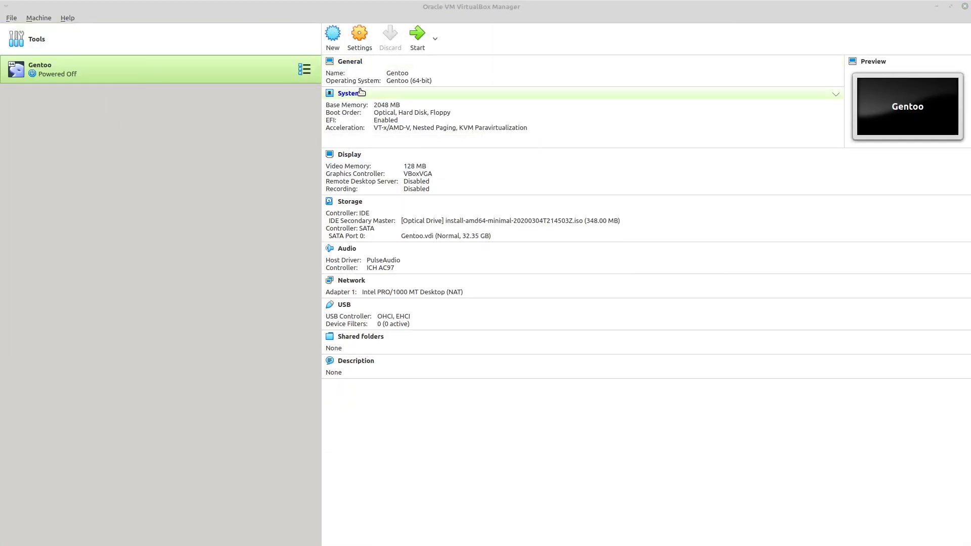
In VirtualBox, begin a new Gentoo (64-bit) Linux virtual machine named CloverOS with 4096 MB of memory
left_click(332, 33)
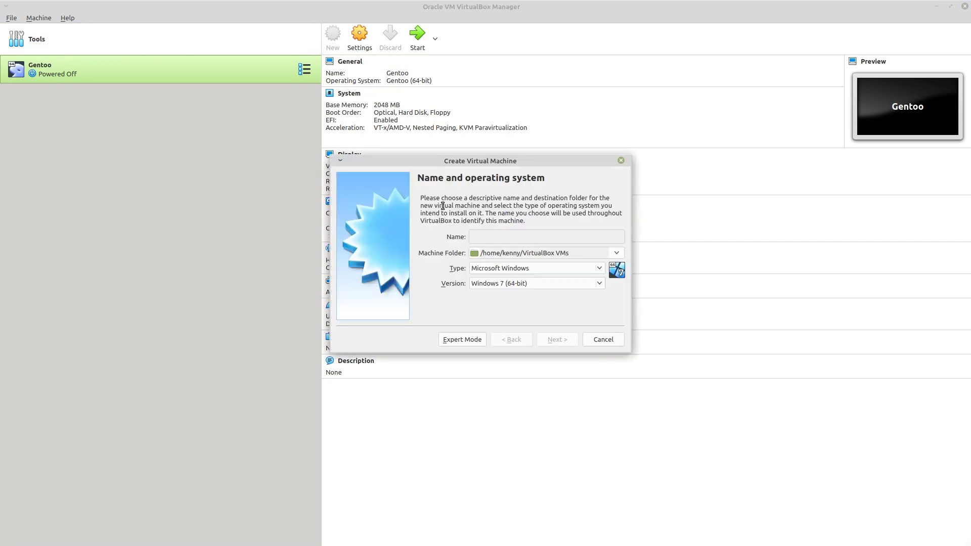
type("Gentoo")
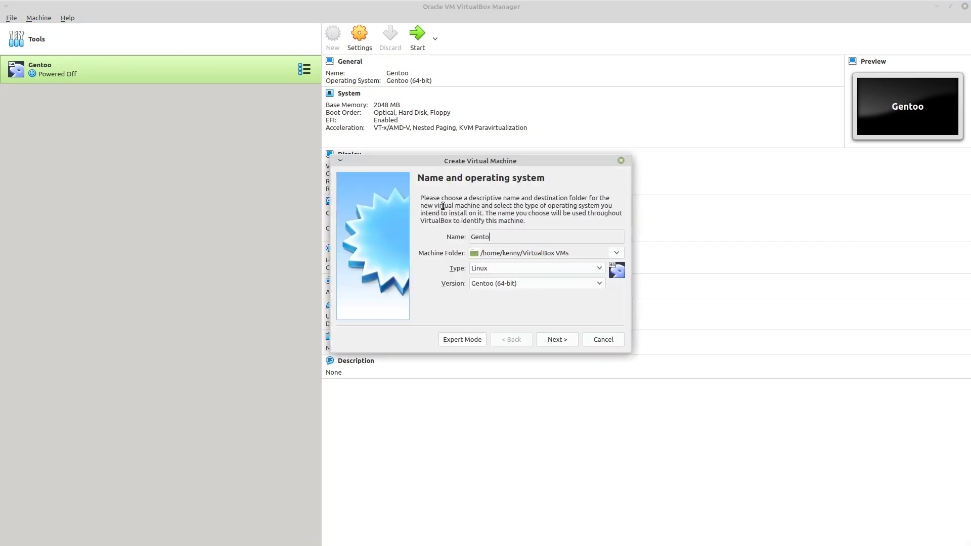
key("BackSpace")
key("BackSpace")
key("BackSpace")
key("BackSpace")
key("BackSpace")
key("BackSpace")
type("CloverOS")
left_click(565, 341)
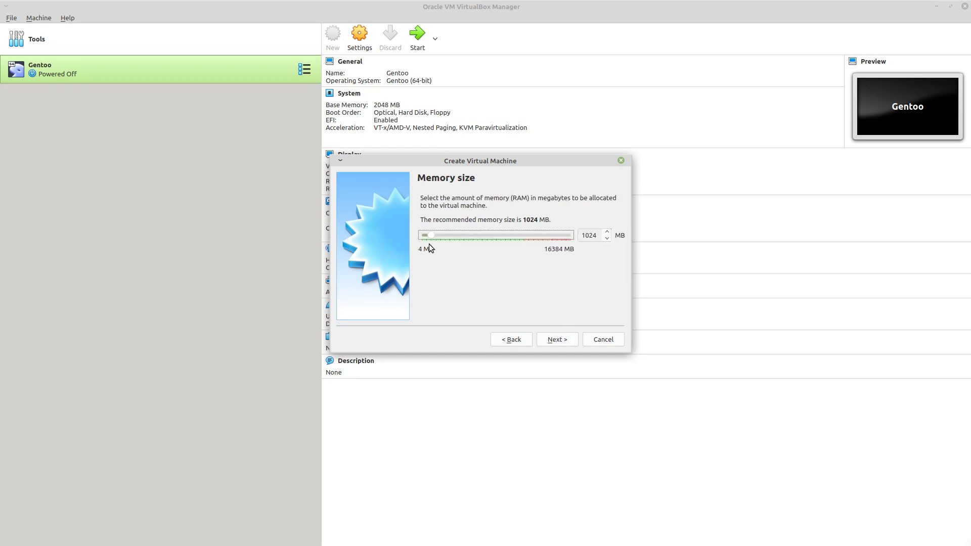
left_click_drag(431, 233, 457, 239)
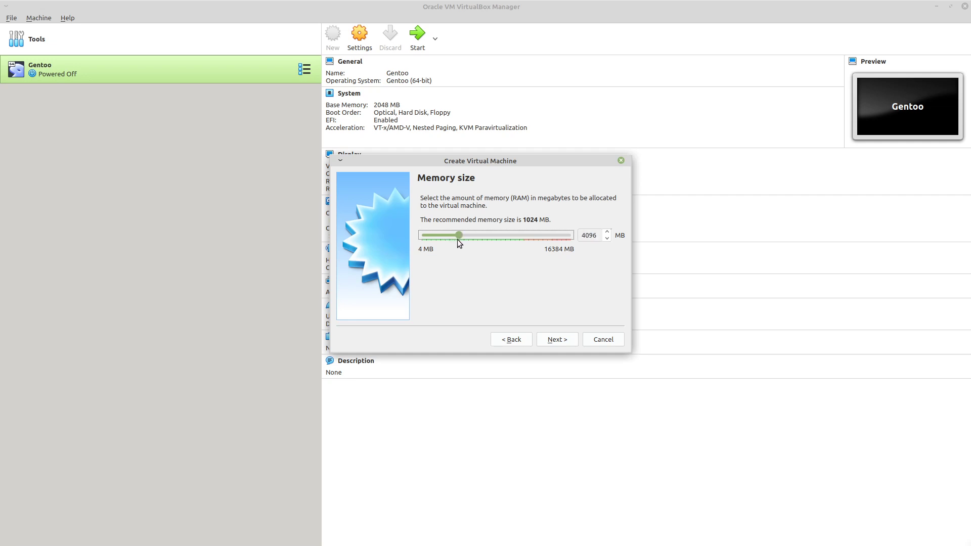
left_click(553, 341)
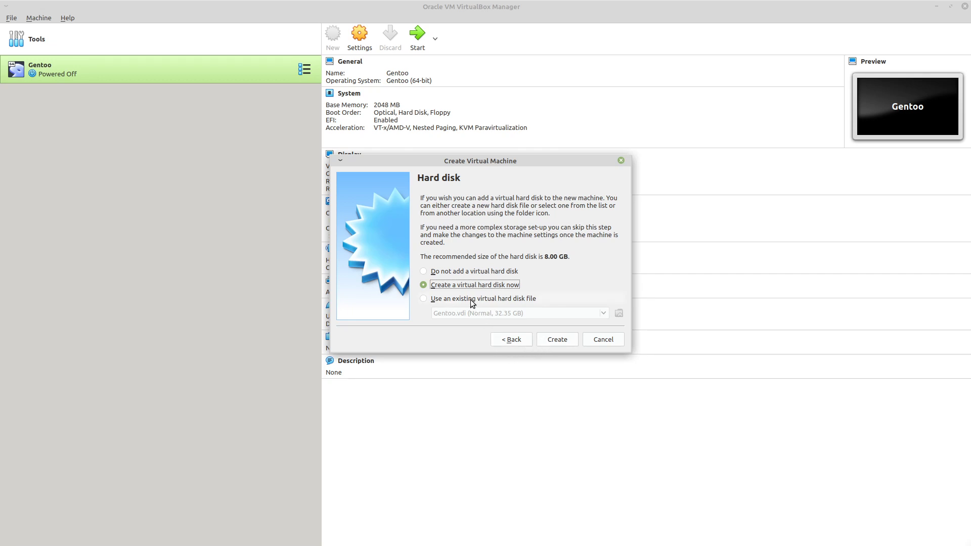
Create a fixed-size VDI virtual hard disk of about 31.13 GB and finish creating the CloverOS machine
left_click(560, 342)
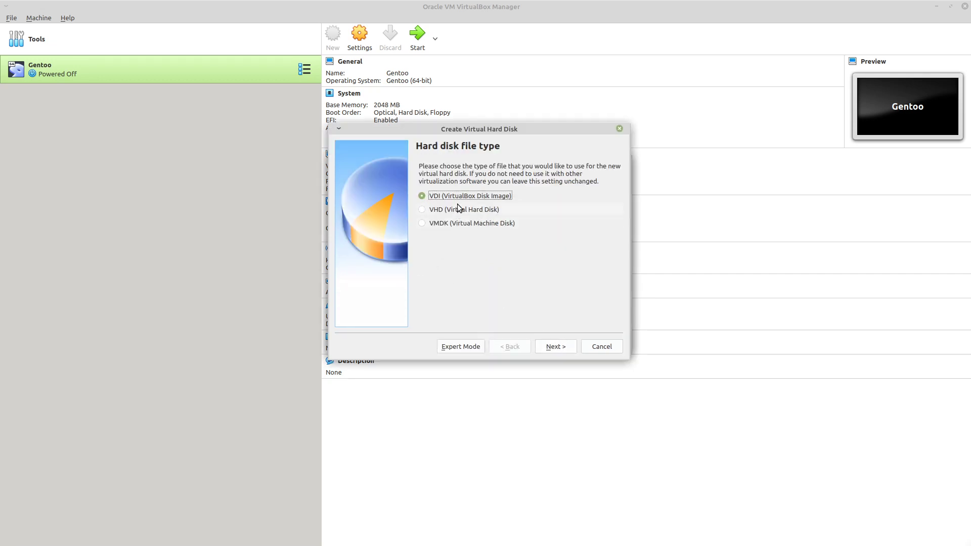
left_click(552, 346)
left_click(450, 271)
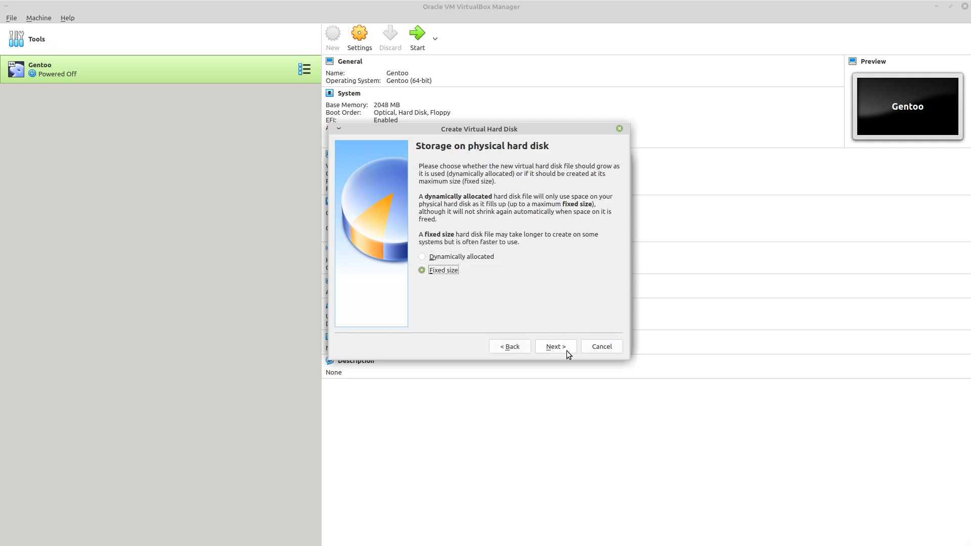
left_click(560, 346)
left_click_drag(506, 245, 521, 249)
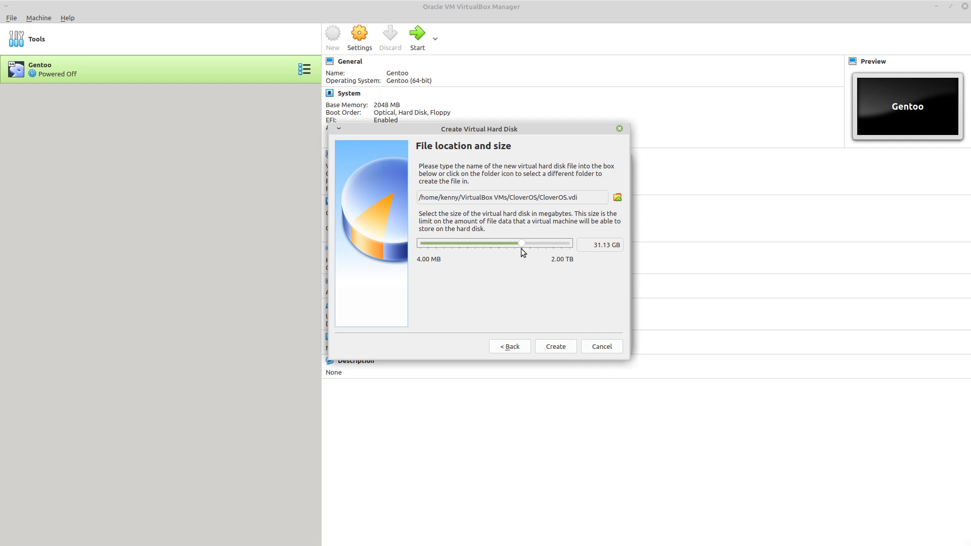
left_click(565, 348)
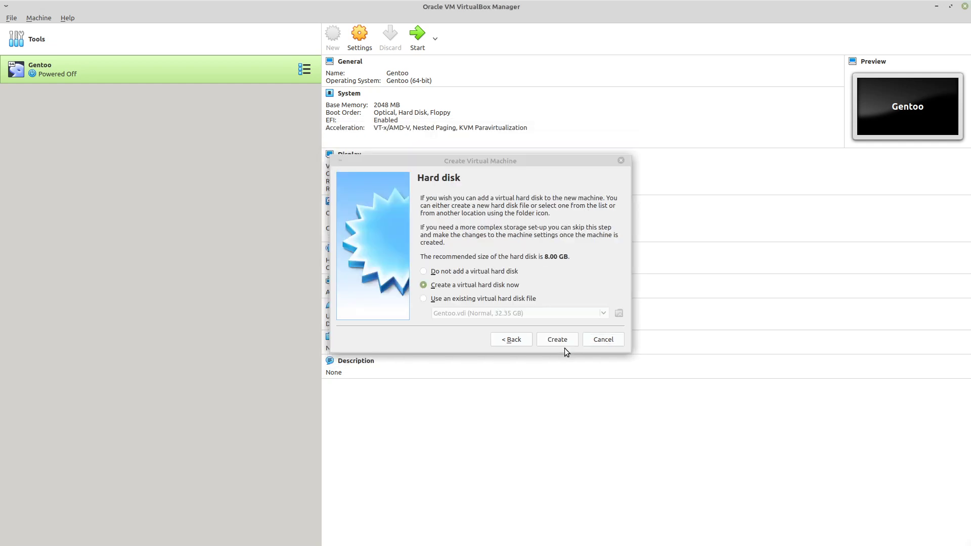
left_click(557, 340)
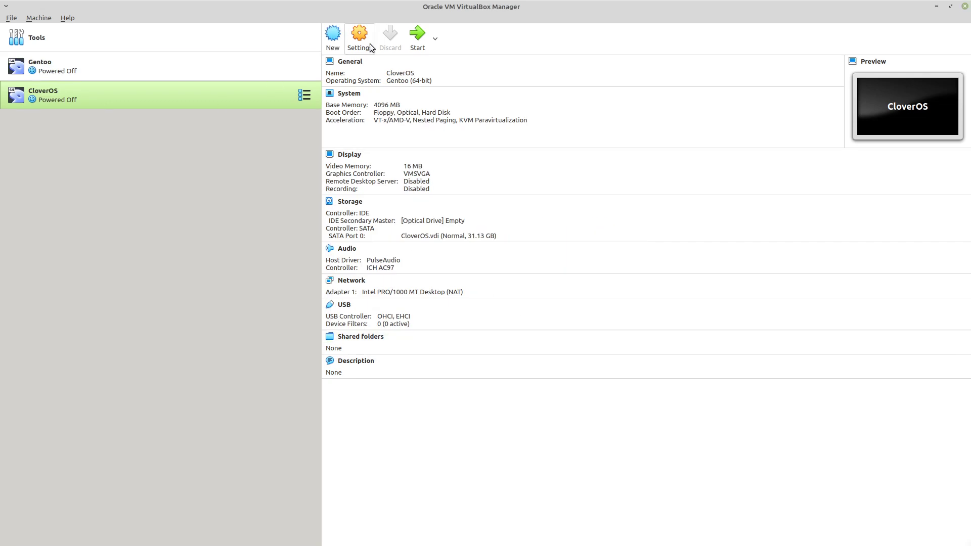
Configure the CloverOS machine with 2 processors and 128 MB of video memory
left_click(361, 39)
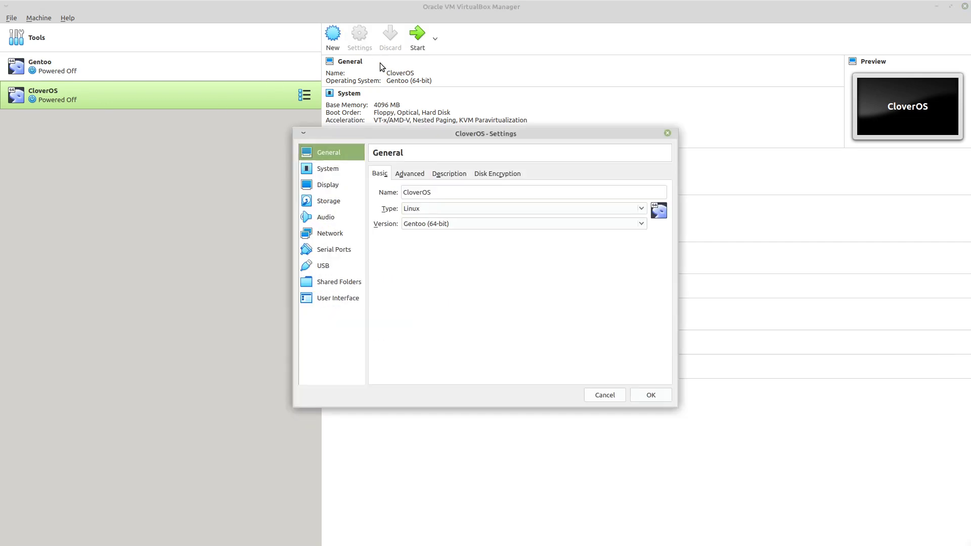
left_click(343, 172)
left_click(433, 174)
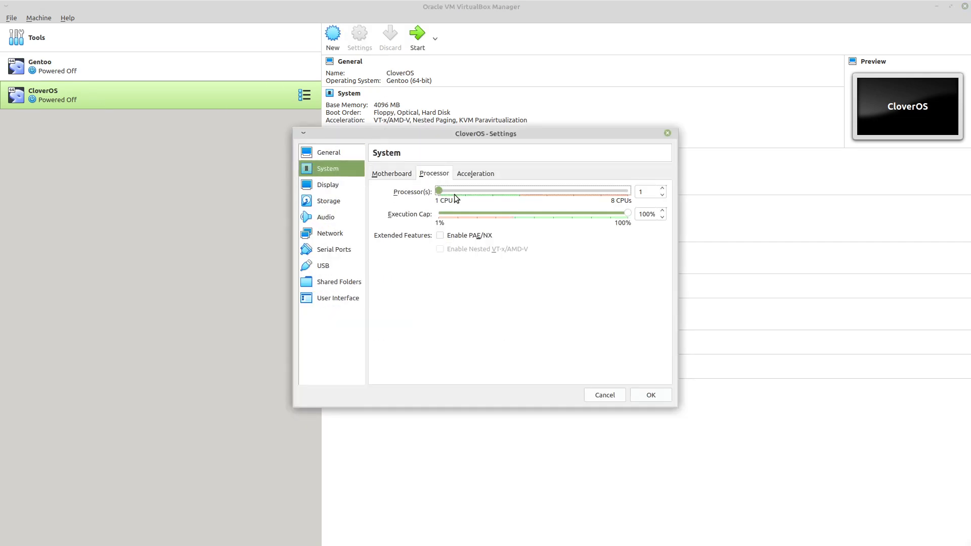
left_click(394, 175)
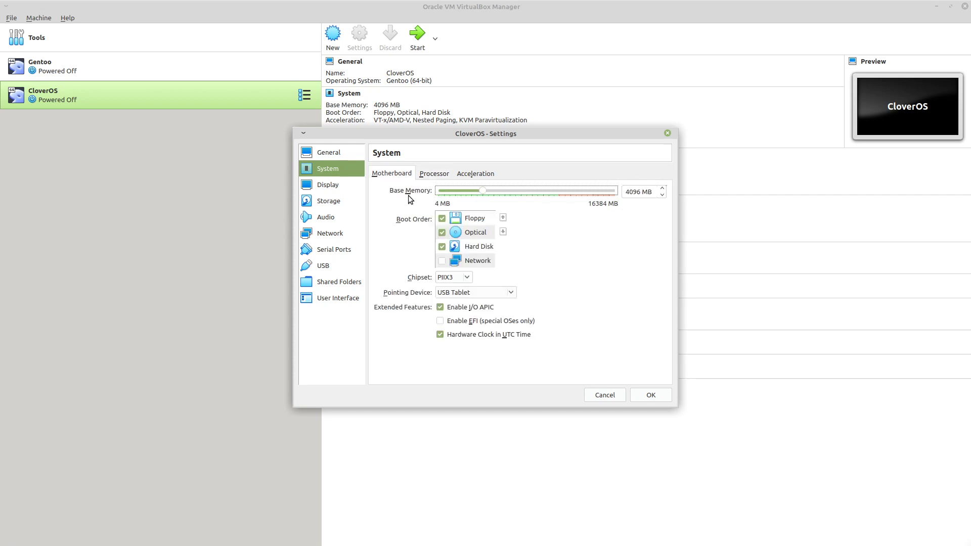
left_click(484, 235)
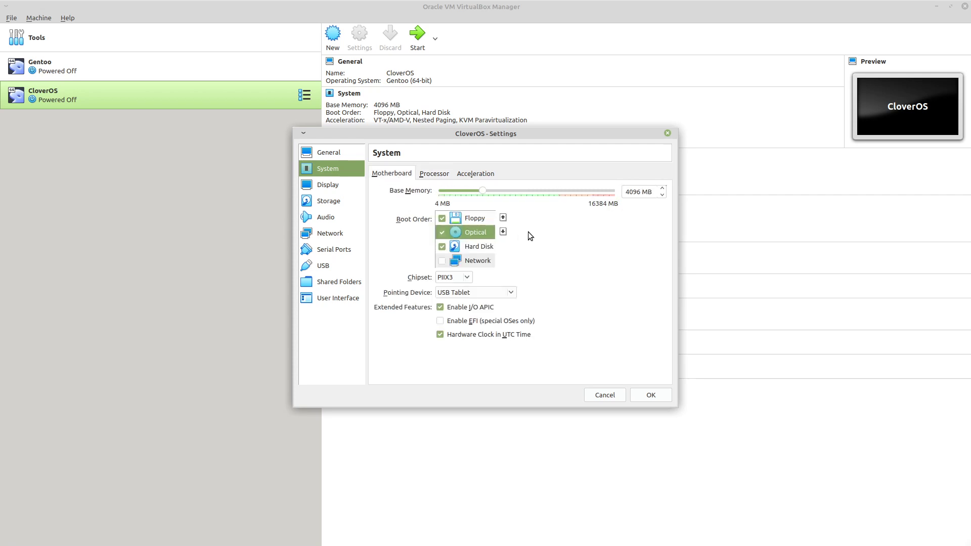
left_click(336, 184)
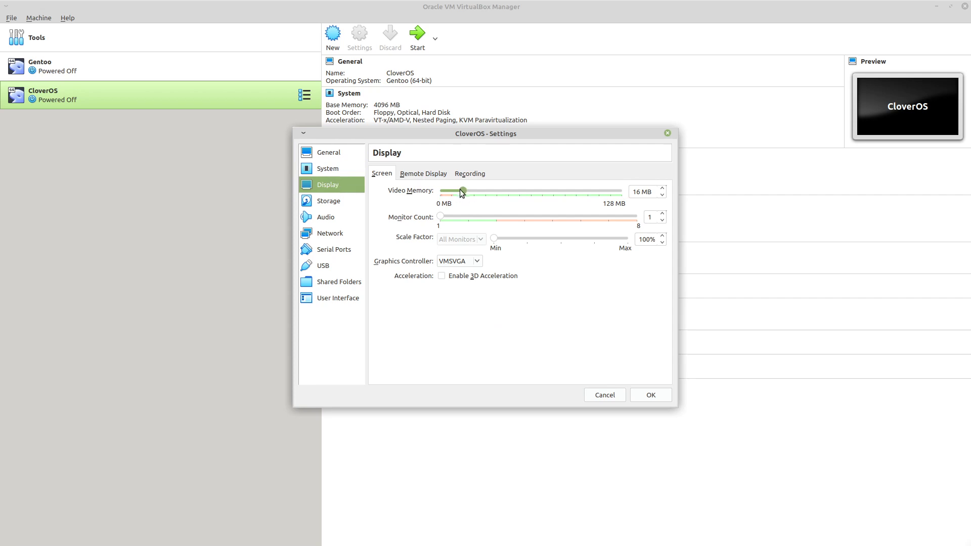
left_click_drag(462, 193, 737, 217)
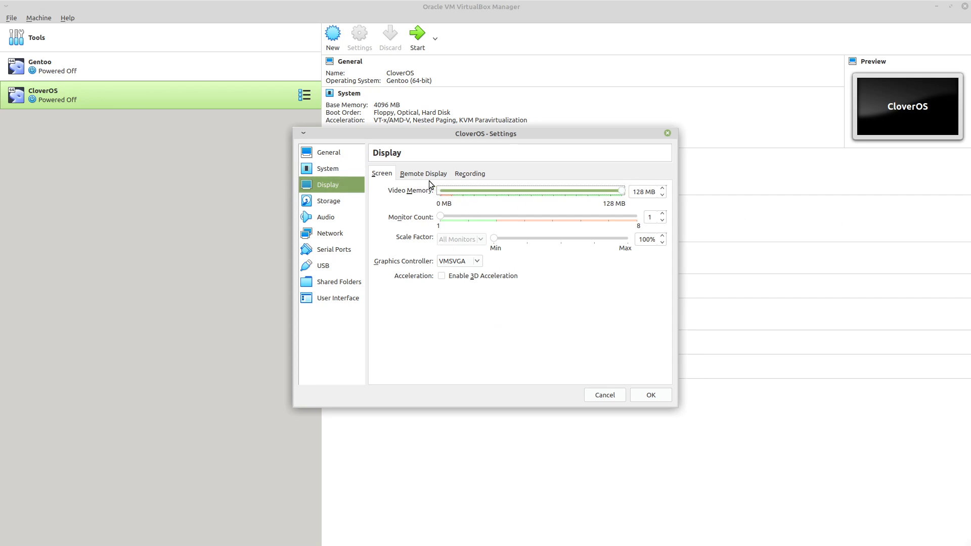
Load CloverOS-x86_64-20200313.iso into the machine's empty optical drive and save the settings
left_click(328, 201)
left_click_drag(404, 196, 645, 180)
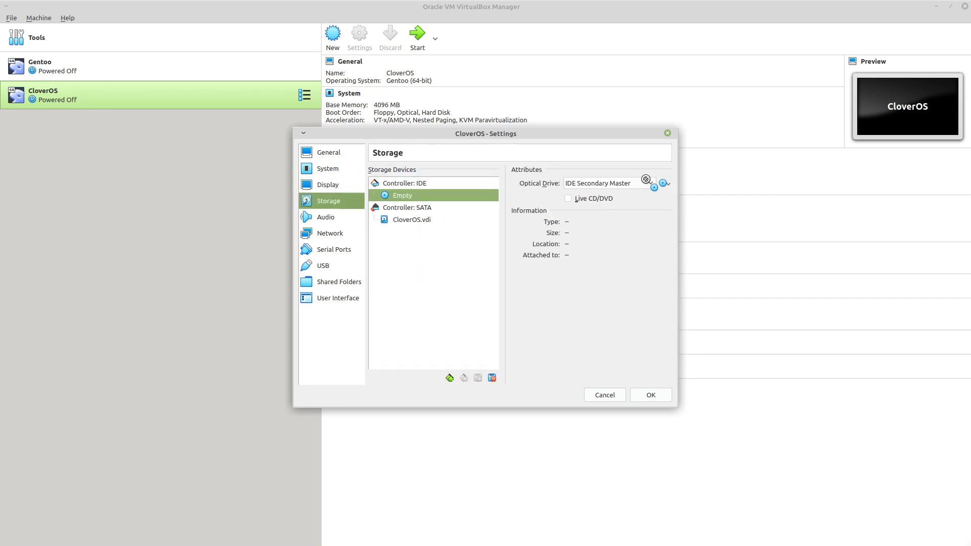
left_click(667, 185)
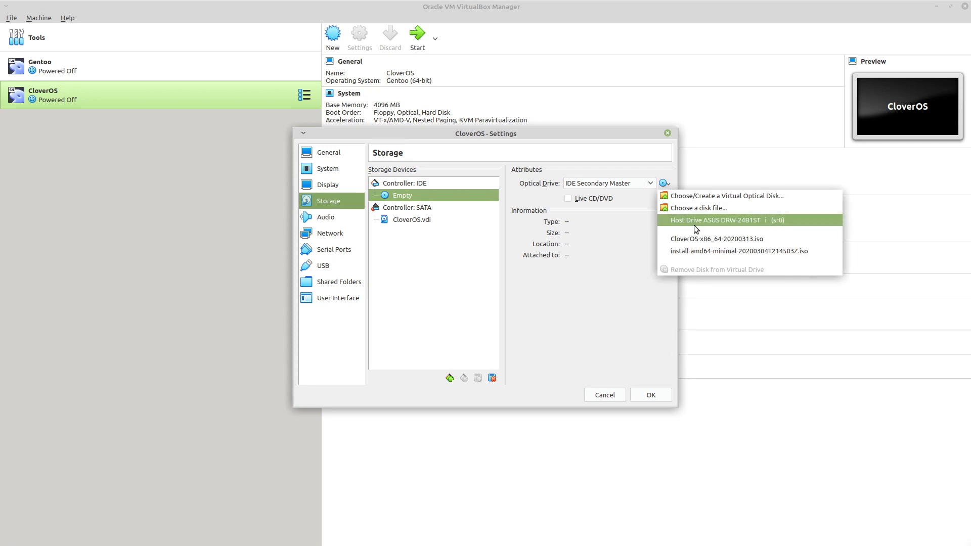
left_click(702, 239)
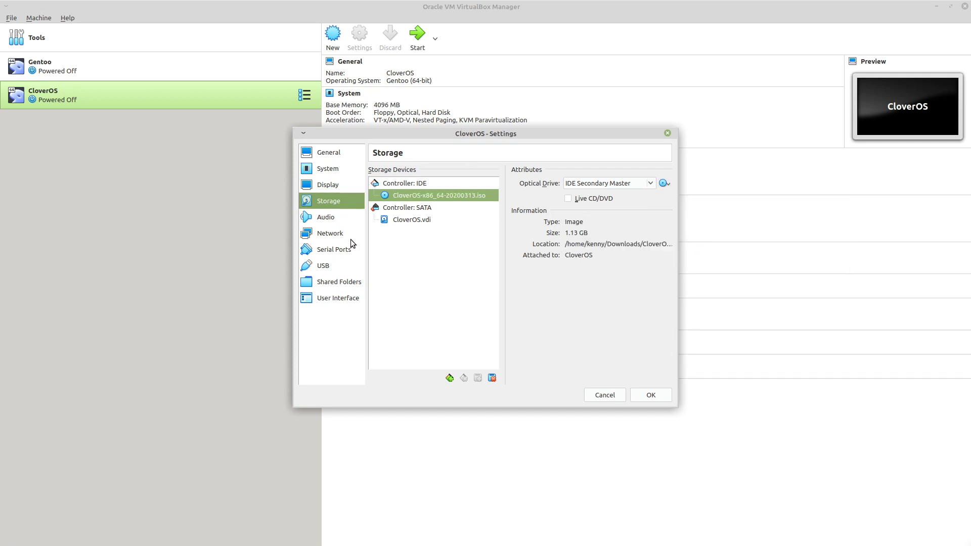
left_click(658, 394)
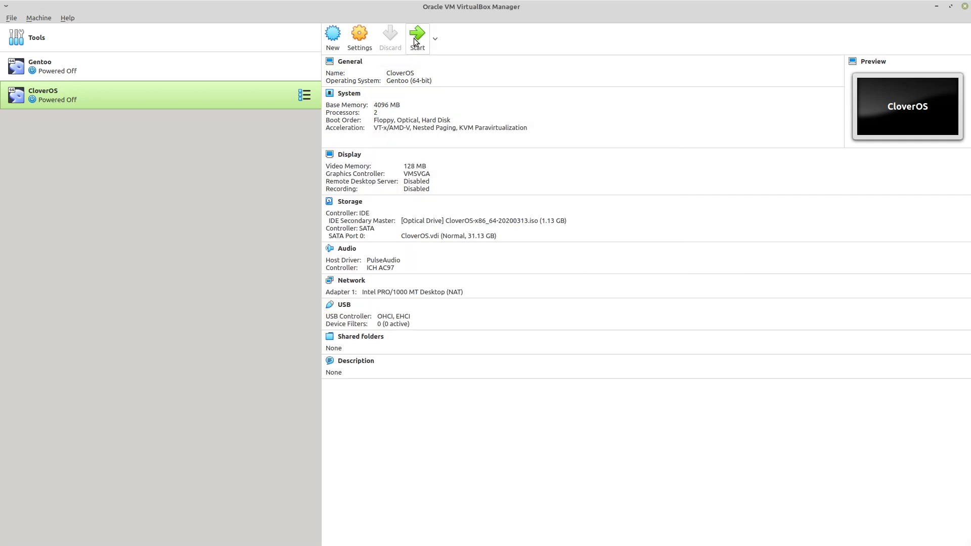
Start the CloverOS machine, list the available kernels and boot the gentoo kernel
left_click(414, 38)
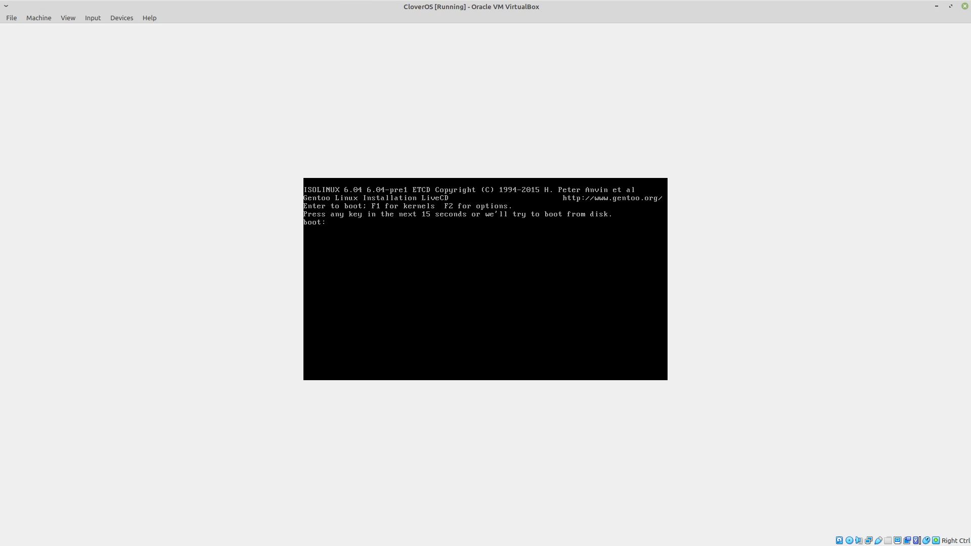
key("F1")
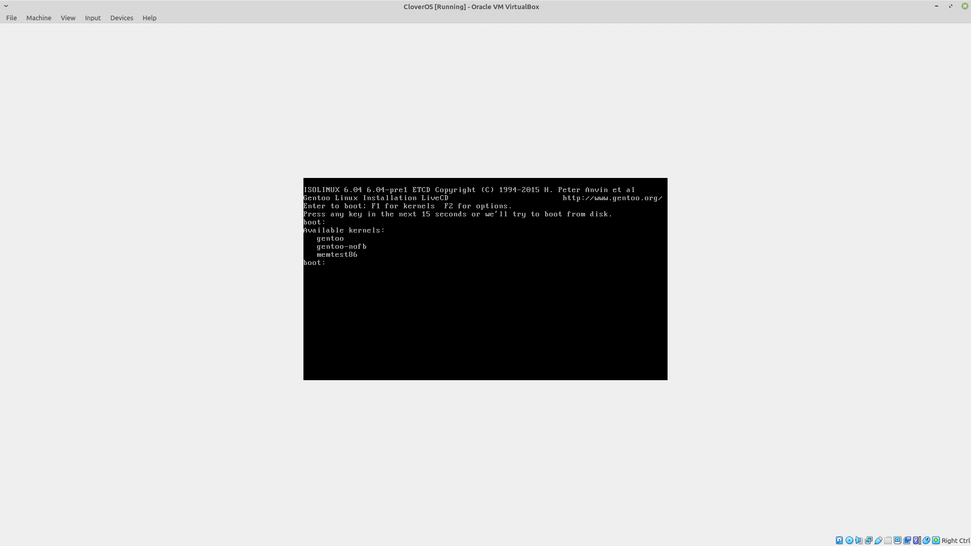
type("gentoo")
key("Return")
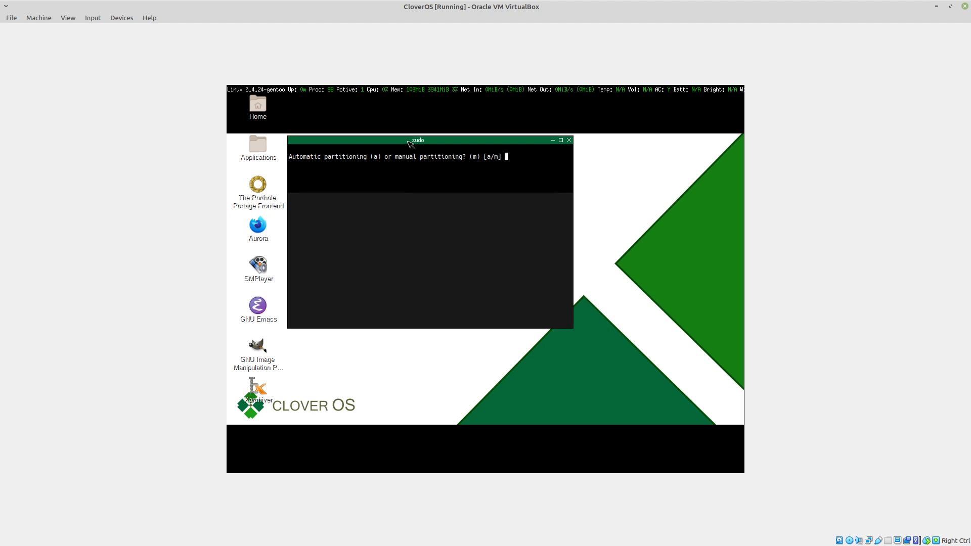
Reposition the installer terminal on the live desktop and switch the virtual machine to full-screen mode
left_click_drag(410, 140, 438, 137)
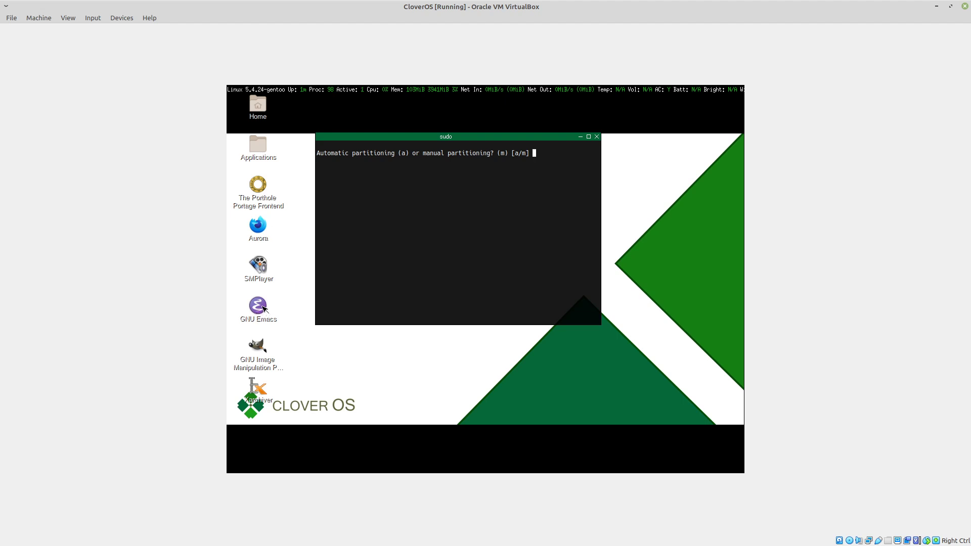
left_click_drag(444, 137, 368, 177)
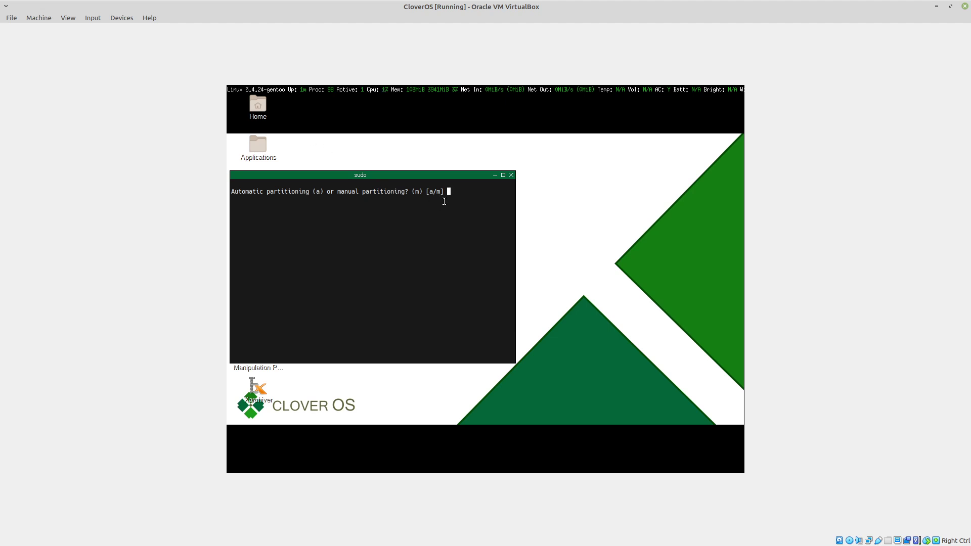
left_click(68, 17)
left_click(77, 30)
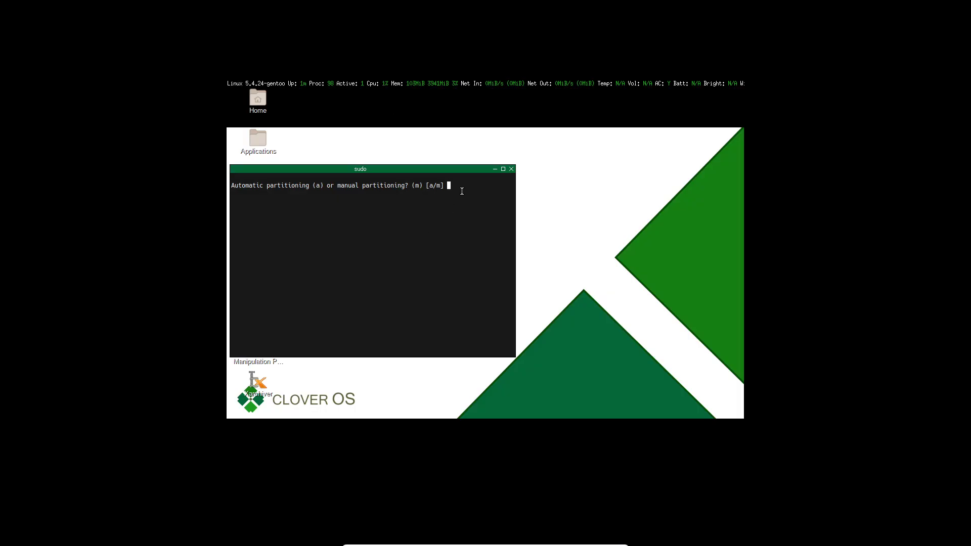
Open a urxvt terminal beside the installer and try to change the resolution with "xrandr -s 1920 x 1080"
right_click(610, 181)
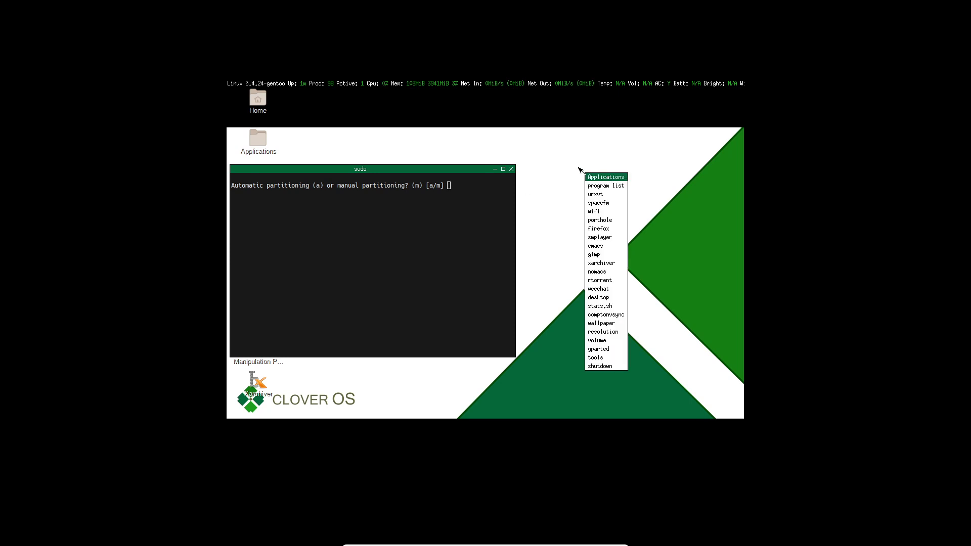
left_click(595, 195)
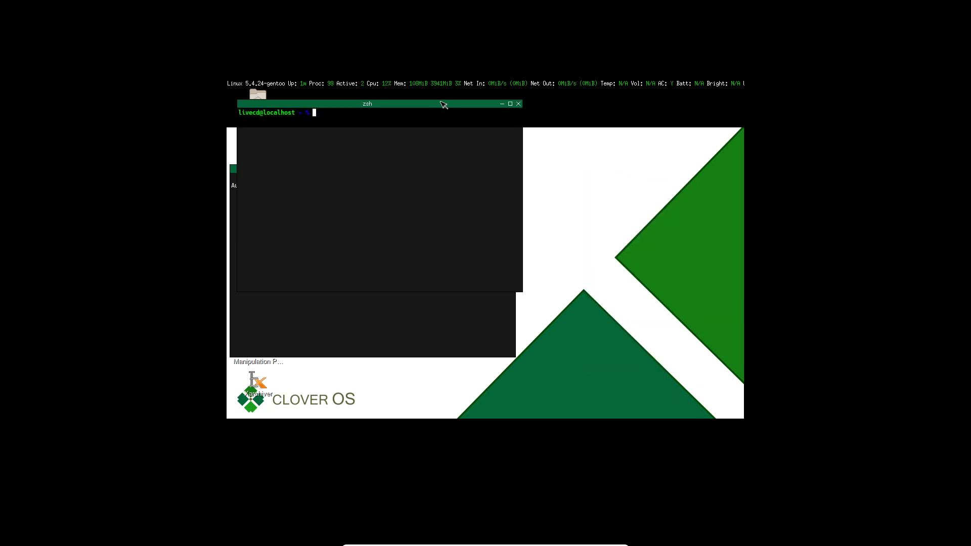
left_click_drag(433, 106, 584, 160)
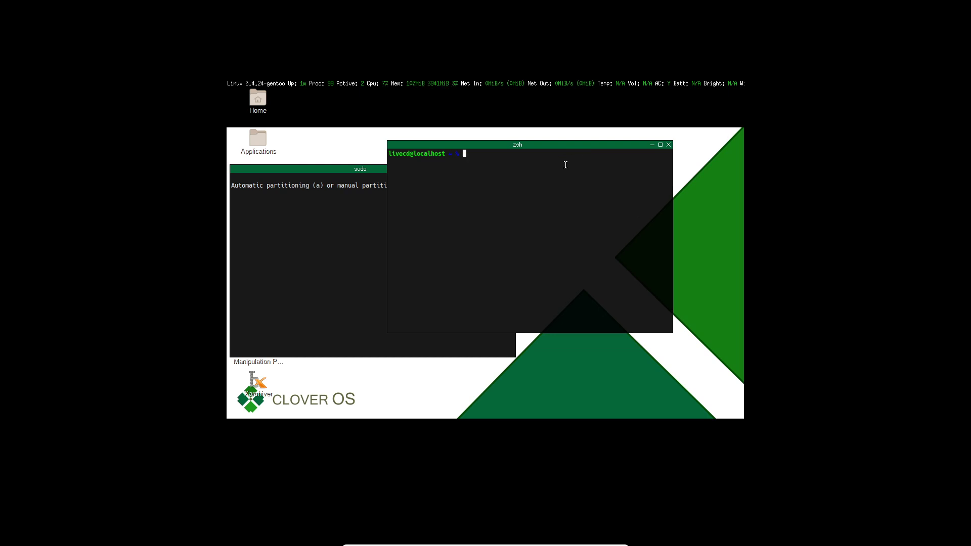
type("xrandr -s 1920 x 1080")
key("Return")
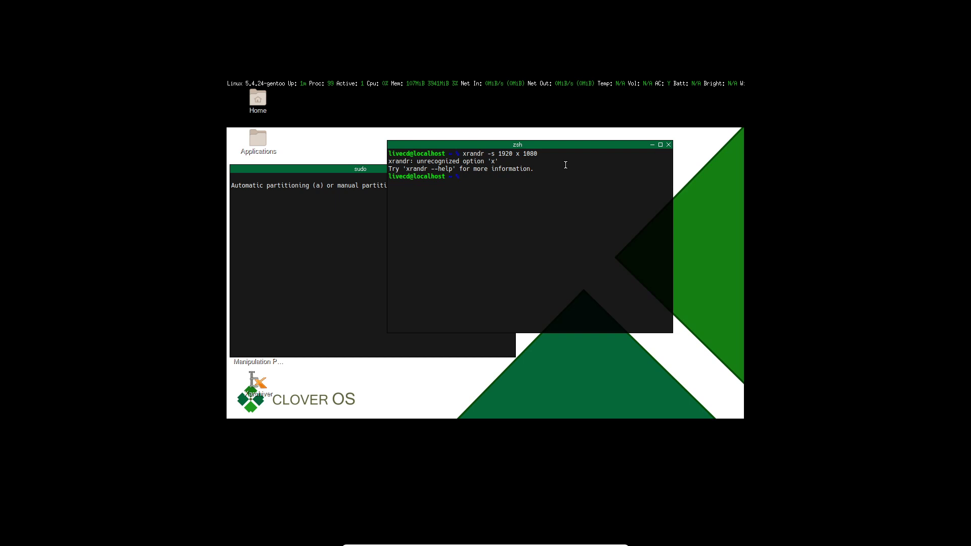
Try the corrected command "xrandr -s 1920x1080" and close the extra terminal
key("Up")
key("Left")
key("Left")
key("Left")
key("Left")
key("Left")
key("Left")
key("BackSpace")
key("Right")
key("Delete")
key("Return")
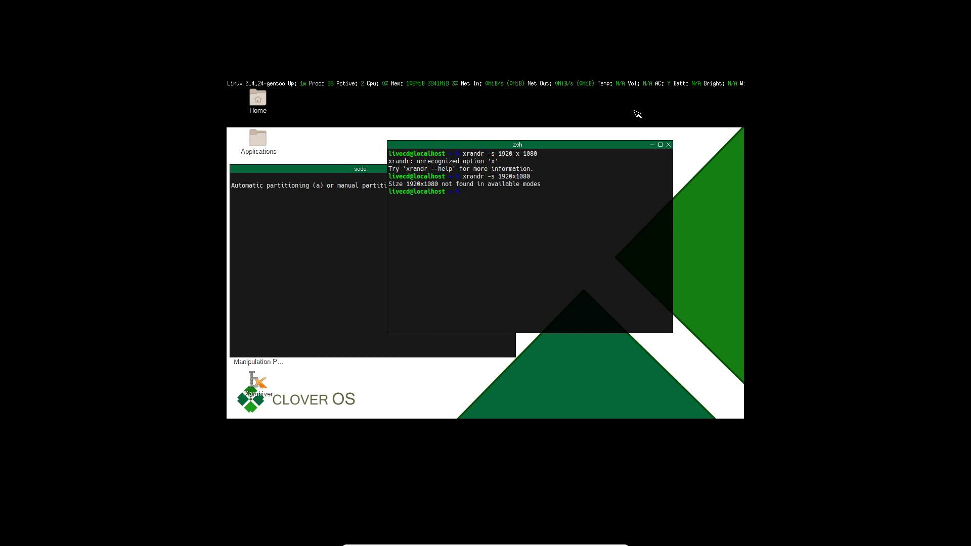
left_click(669, 144)
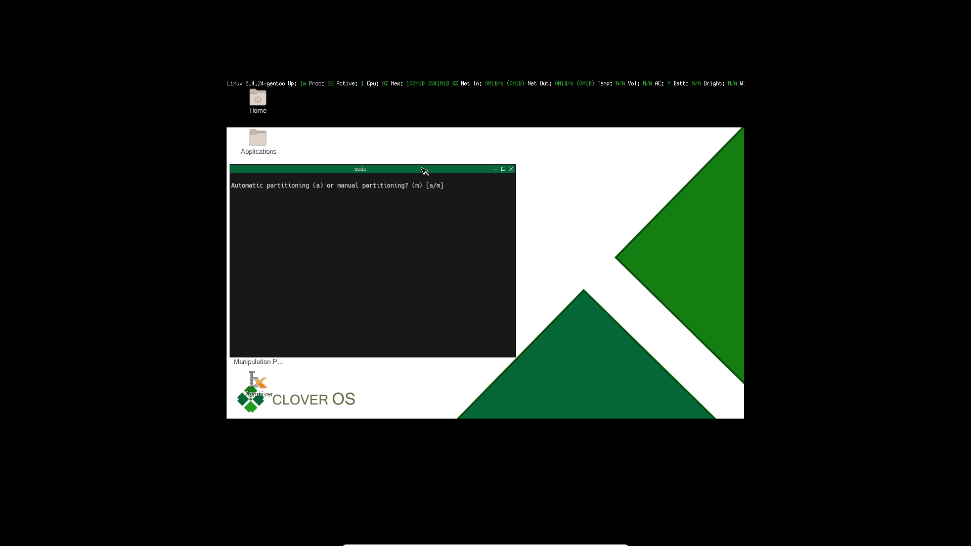
Choose automatic partitioning (a) in the CloverOS installer
left_click_drag(425, 169, 429, 168)
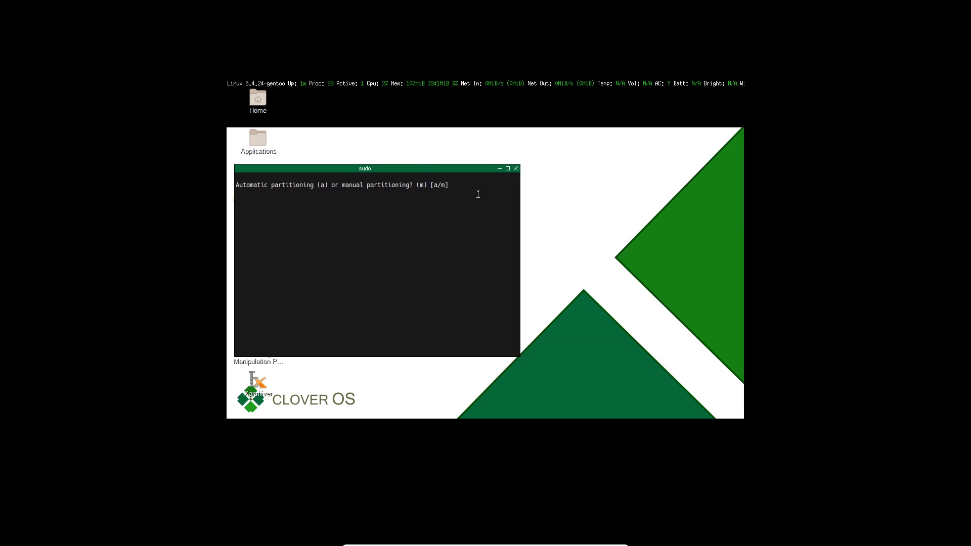
type("a")
key("Return")
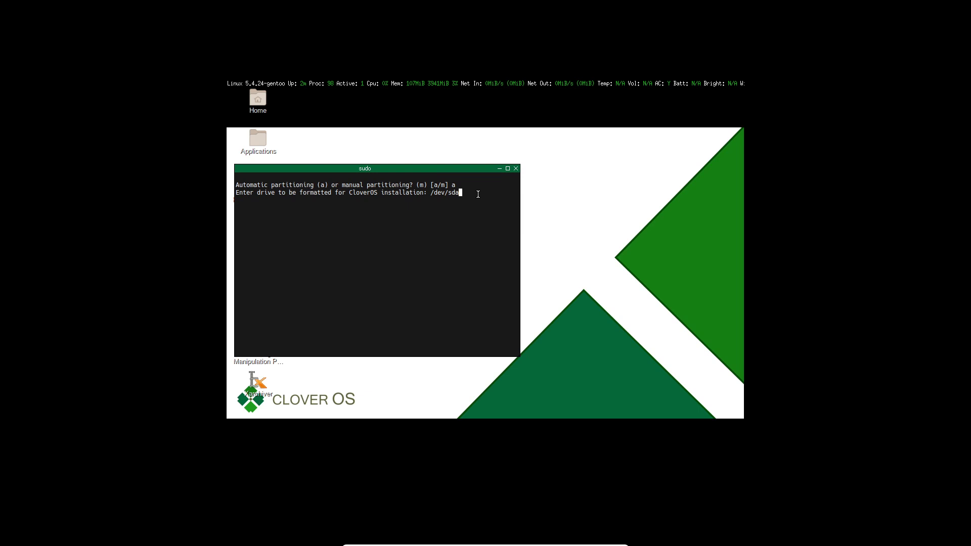
Use /dev/sda as the drive to be formatted for the installation and accept the partitioning summary (y)
key("Return")
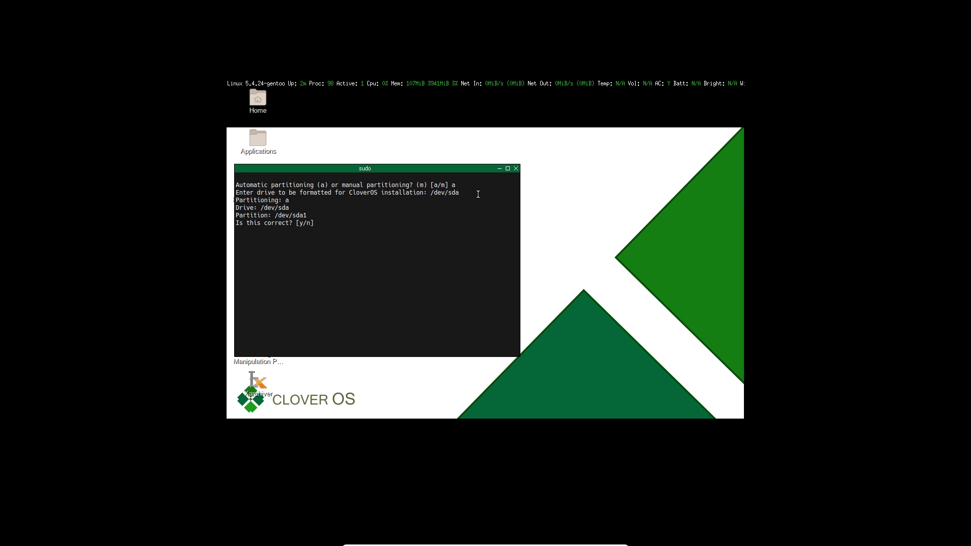
type("y")
key("Return")
Enter the preferred root password for the new CloverOS installation
type("4")
type("password password")
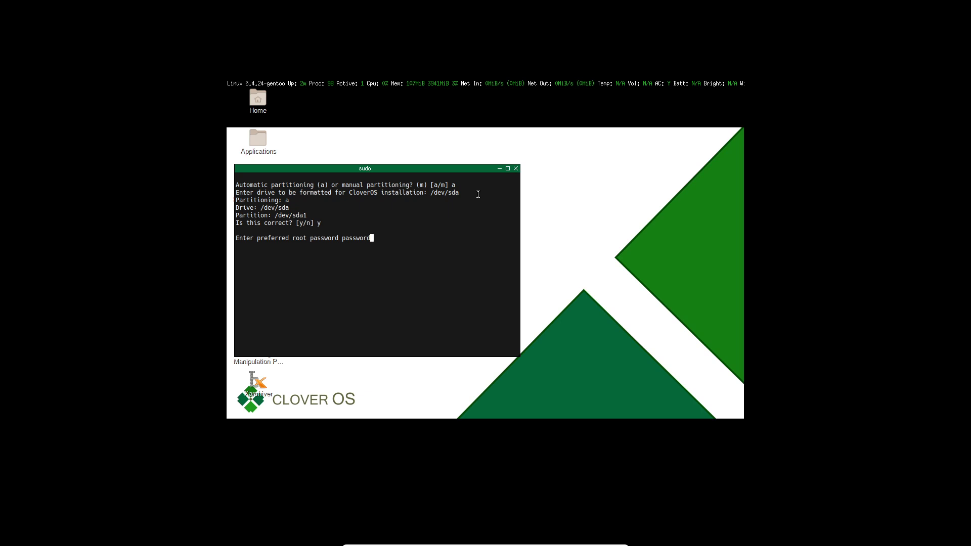
key("Return")
Enter the preferred username and user password for the new account, and confirm the entries (y) to run the installation
type("pa")
key("BackSpace")
key("BackSpace")
type("kenny")
key("Return")
type("password password")
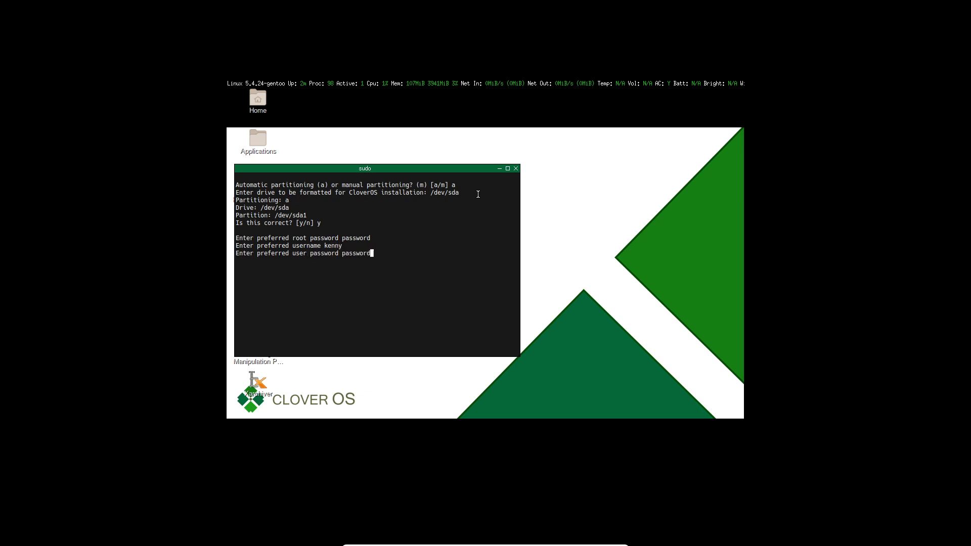
key("Return")
type("y")
key("Return")
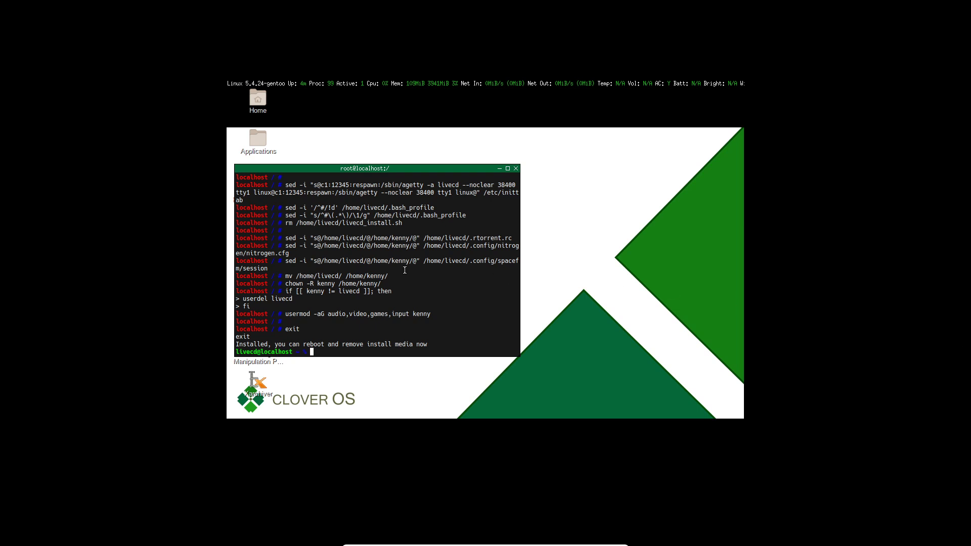
Shut down the live system with "poweroff", rerunning the command as superuser with "sudo !!"
type("poweroff")
key("Return")
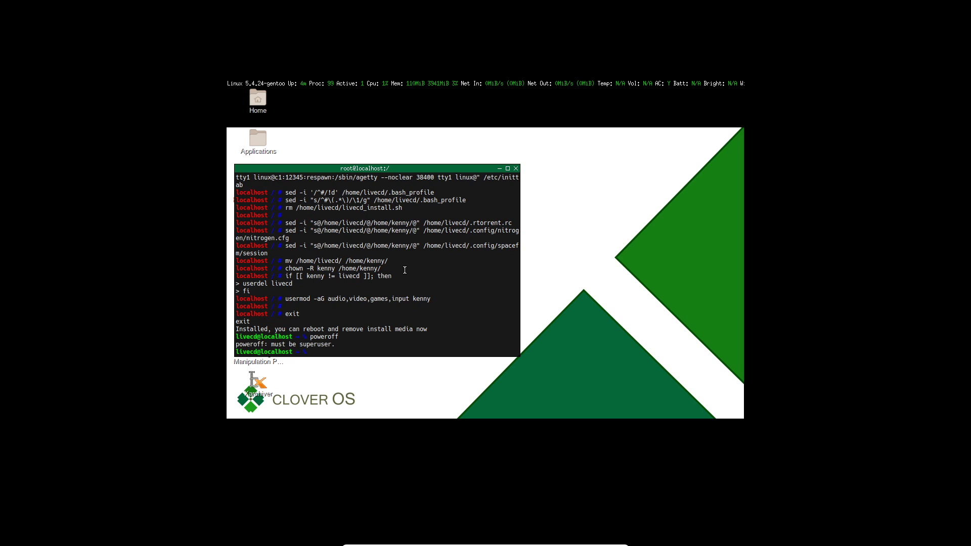
type("sudo !!")
key("Return")
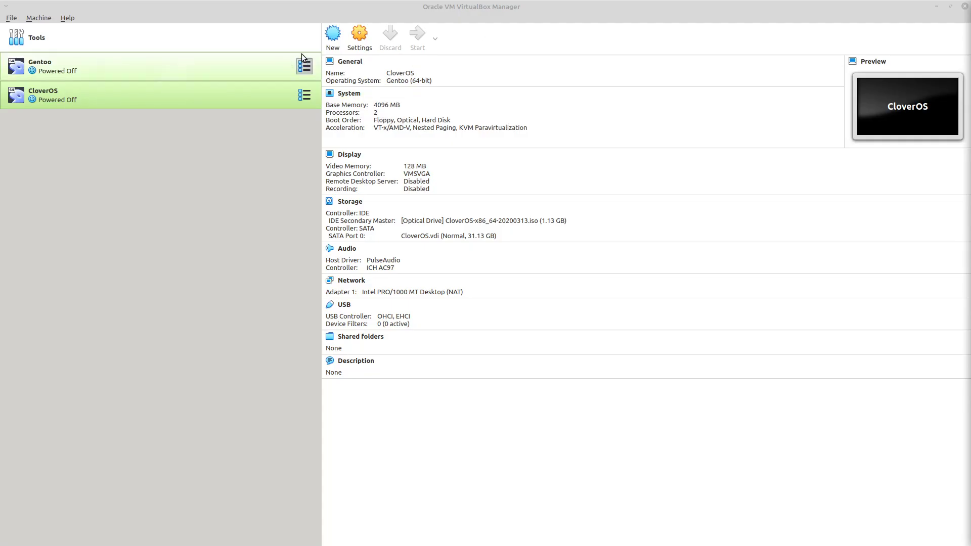
Move Hard Disk to first place in the CloverOS machine's boot order, save the settings and start the machine
left_click(360, 38)
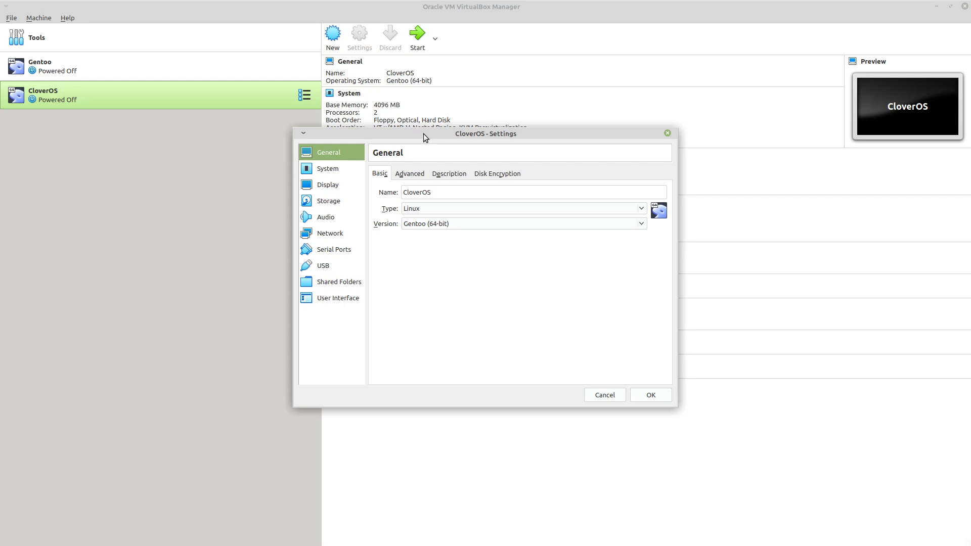
left_click_drag(424, 131, 357, 94)
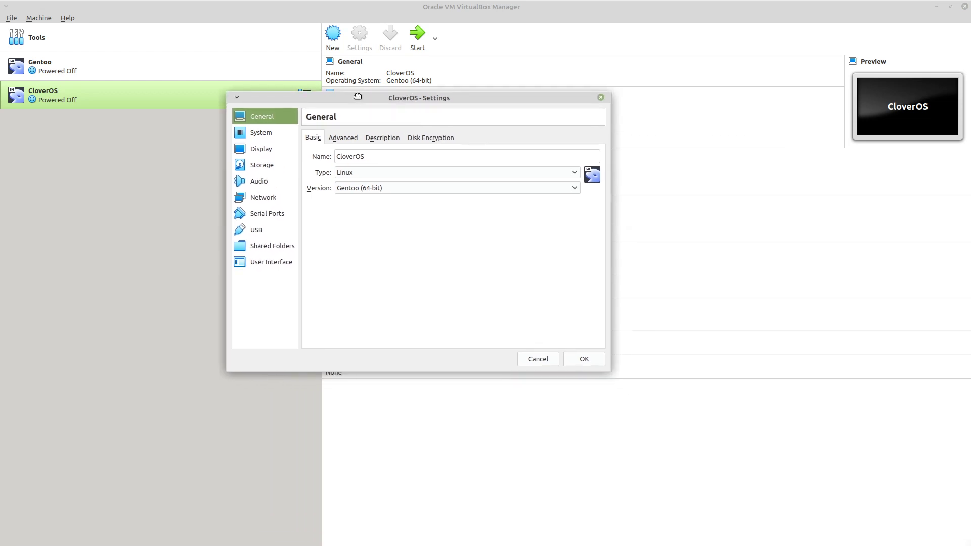
left_click(263, 167)
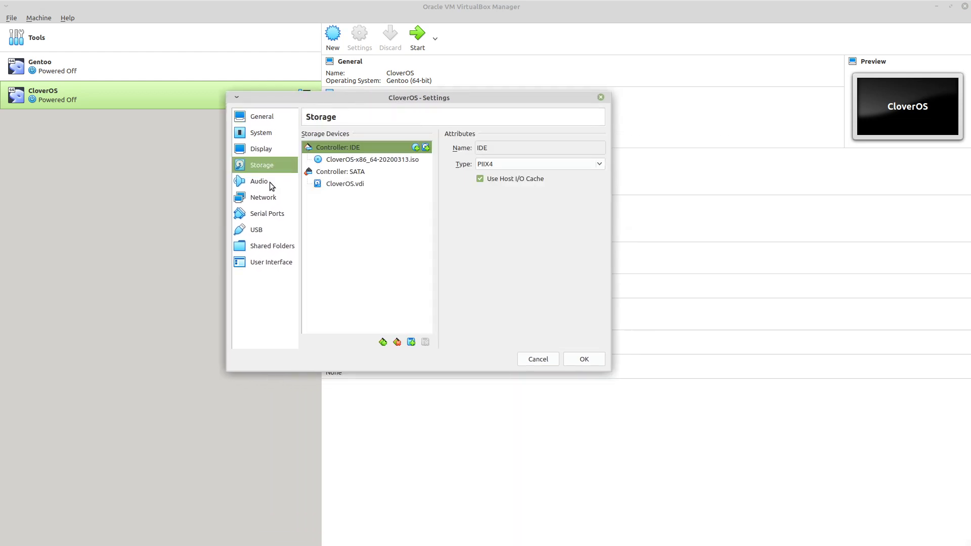
left_click(263, 150)
left_click(261, 134)
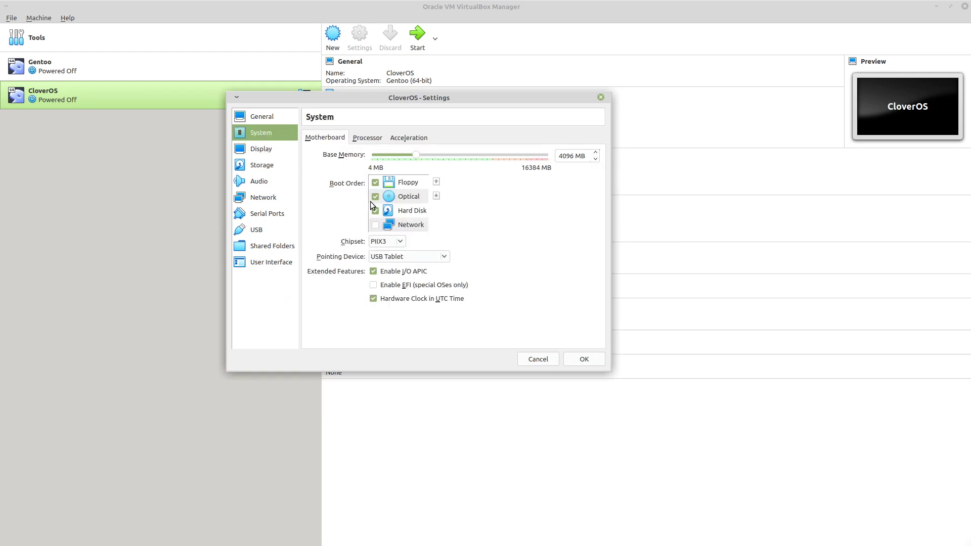
left_click(400, 213)
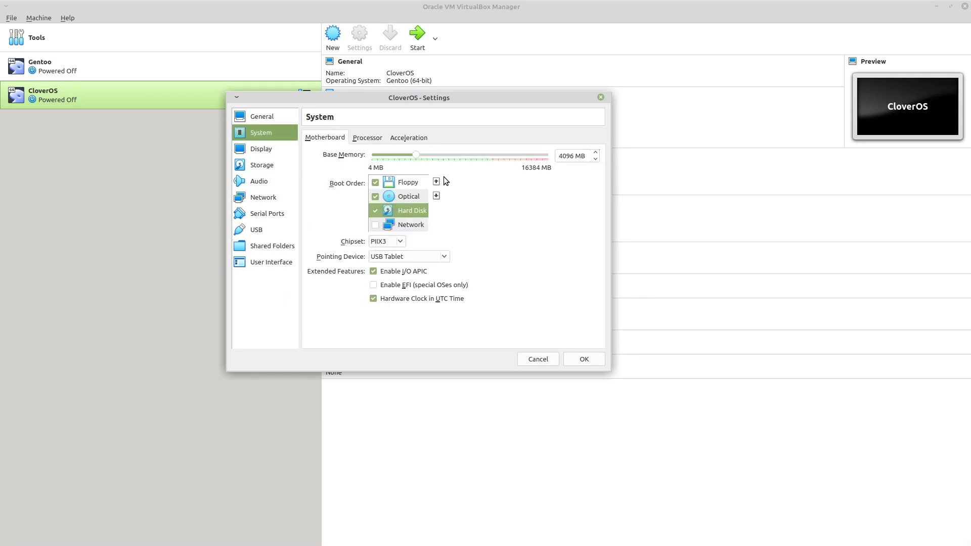
left_click(584, 360)
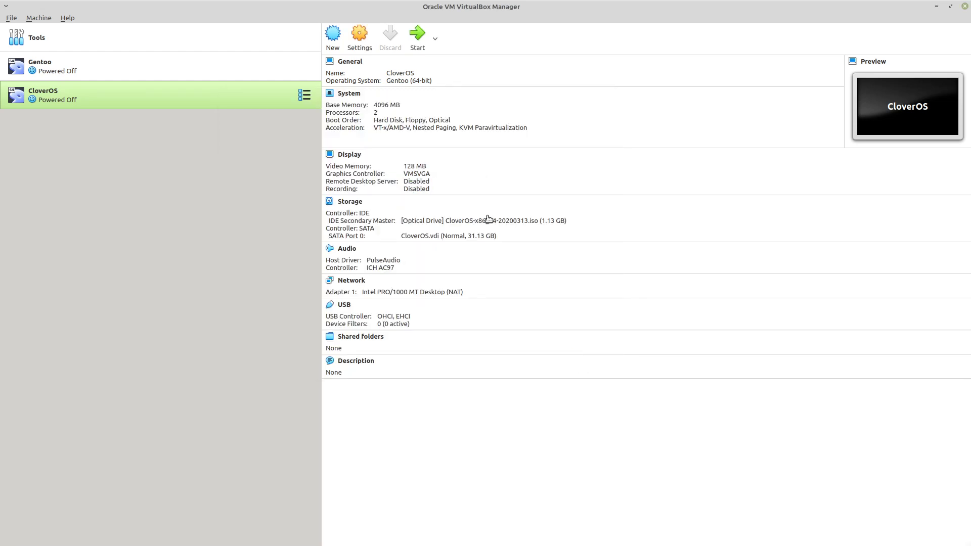
left_click(421, 38)
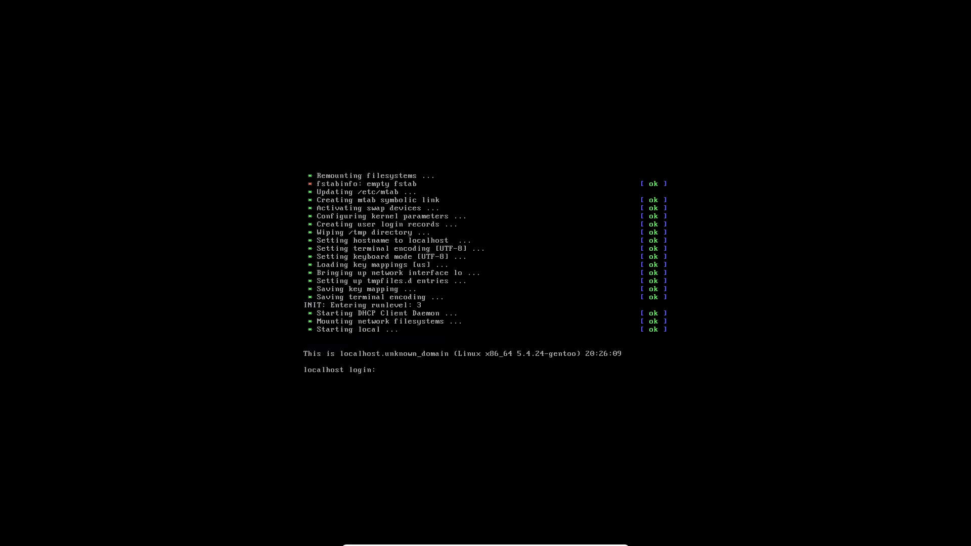
Log in to the installed system with the username and account password, and start X with the Default window manager option (y)
type("nny")
key("Return")
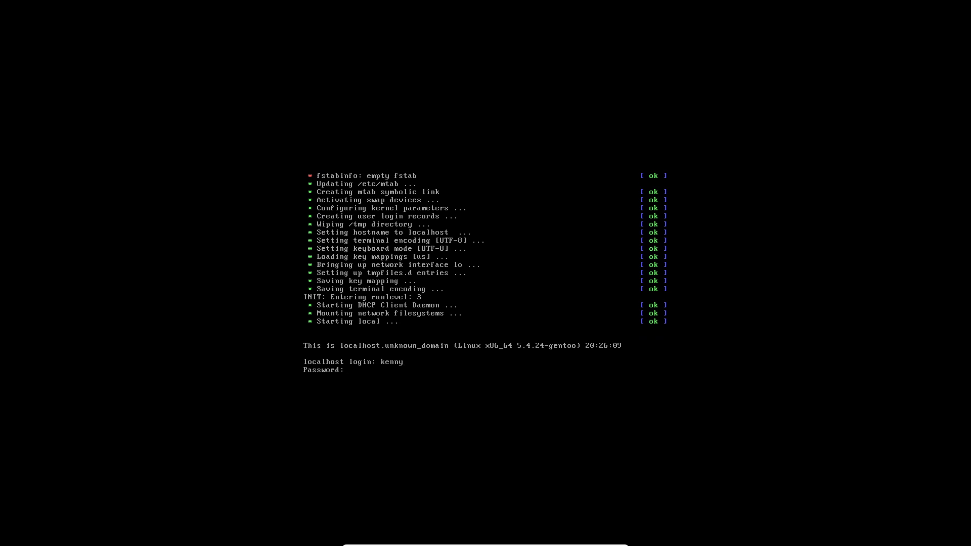
key("Return")
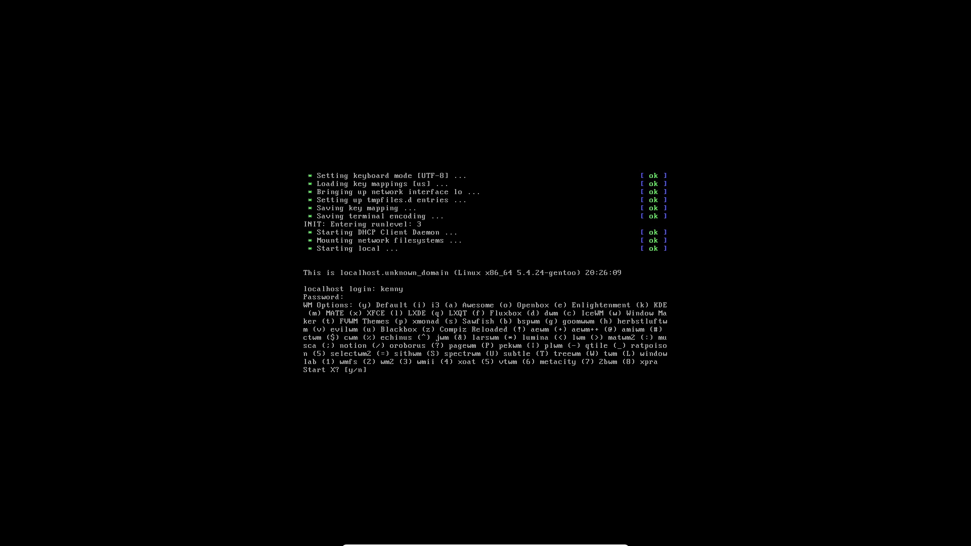
key("y")
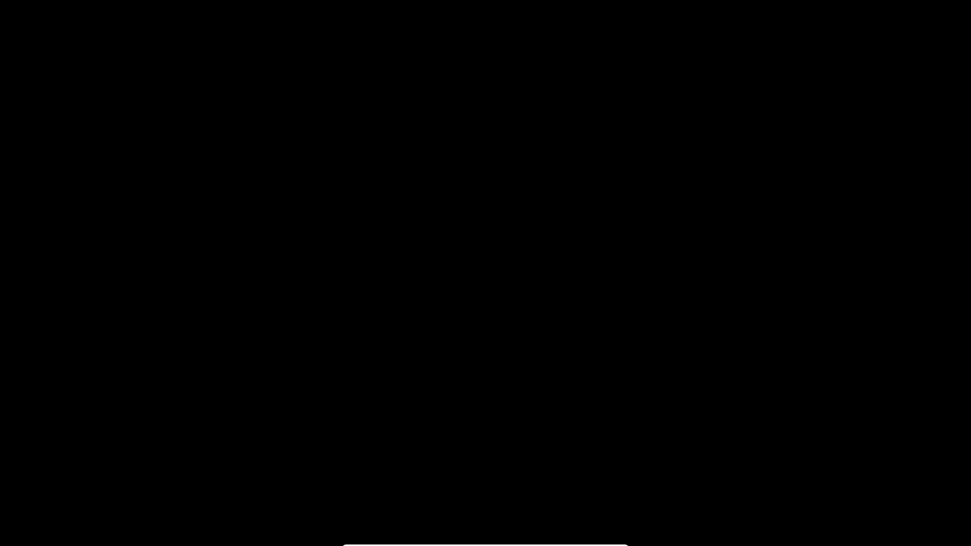